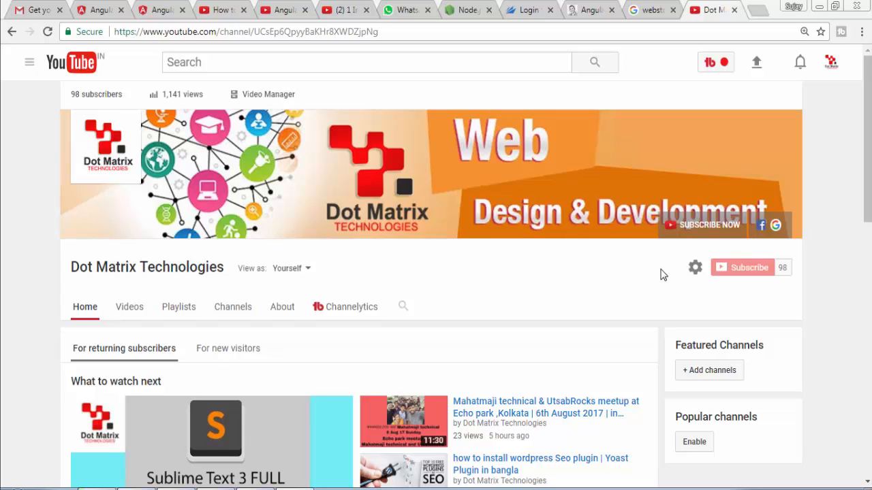
Open the WebStorm download page from the Google results for webstorm and download the Windows version
{"action": "left_click", "coordinate": [658, 8]}
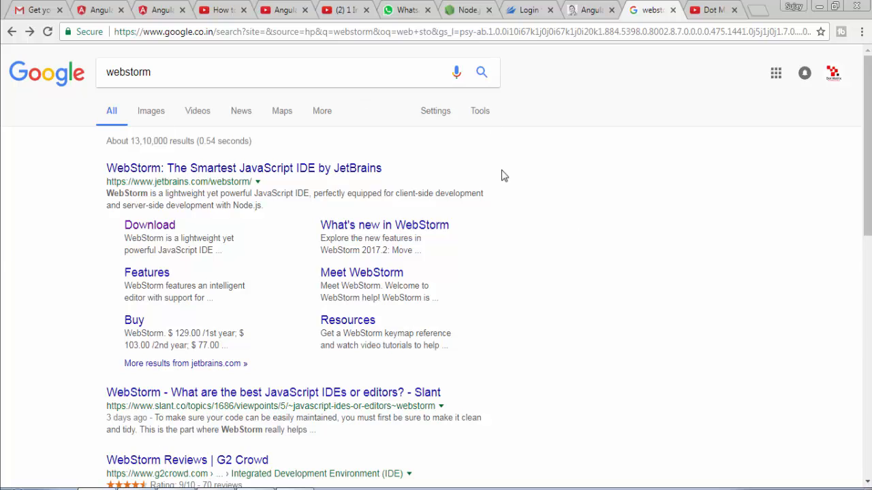
{"action": "left_click", "coordinate": [148, 229]}
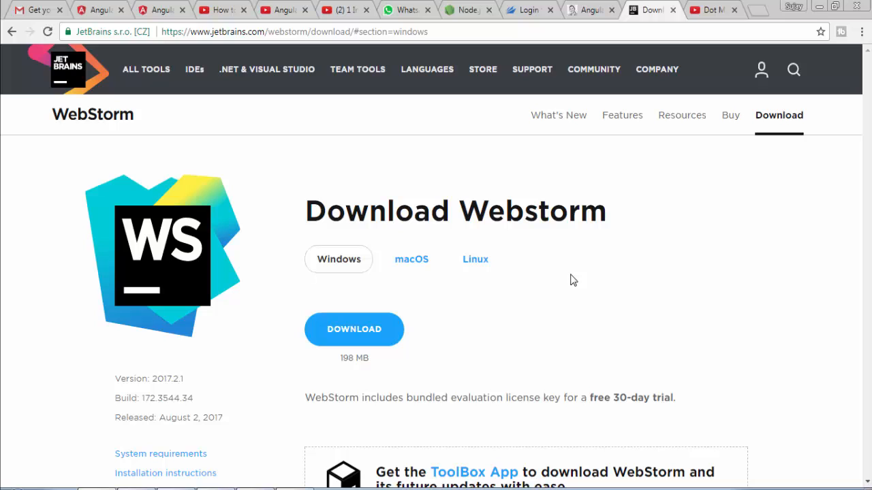
{"action": "left_click", "coordinate": [413, 261]}
{"action": "left_click", "coordinate": [482, 267]}
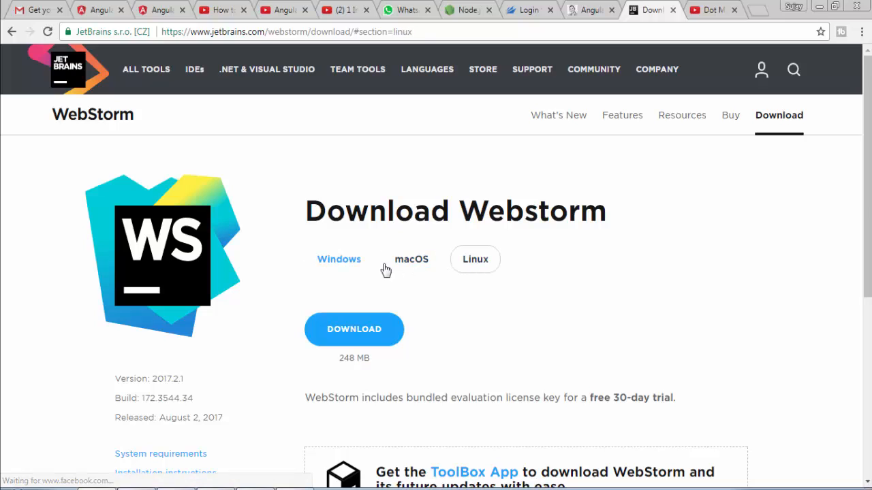
{"action": "left_click", "coordinate": [354, 267]}
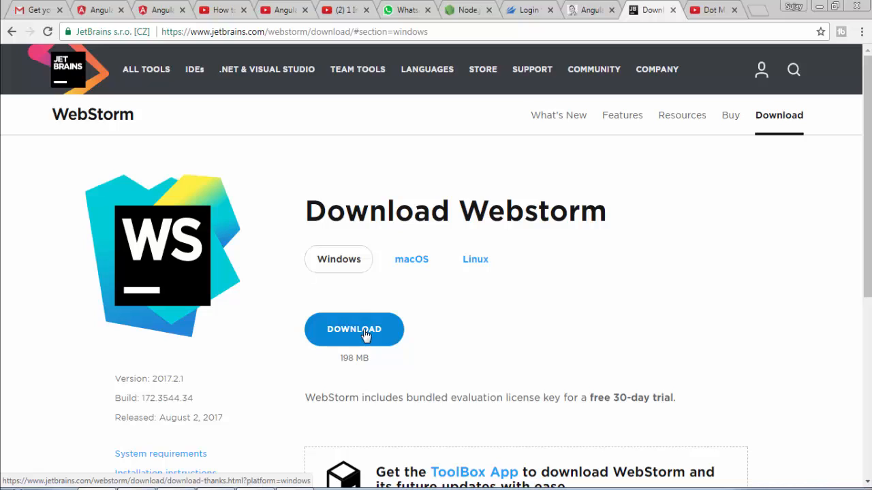
{"action": "left_click", "coordinate": [365, 335]}
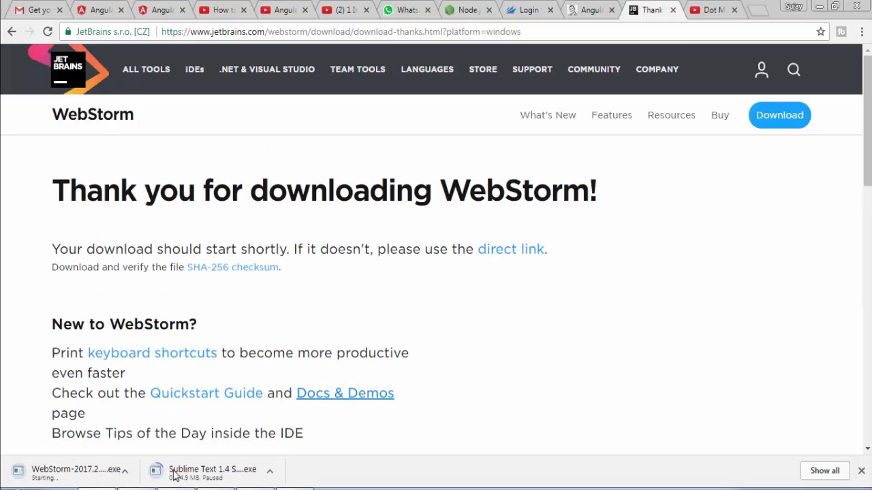
Pause the new WebStorm installer download and dismiss the browser's download bar
{"action": "left_click", "coordinate": [134, 475]}
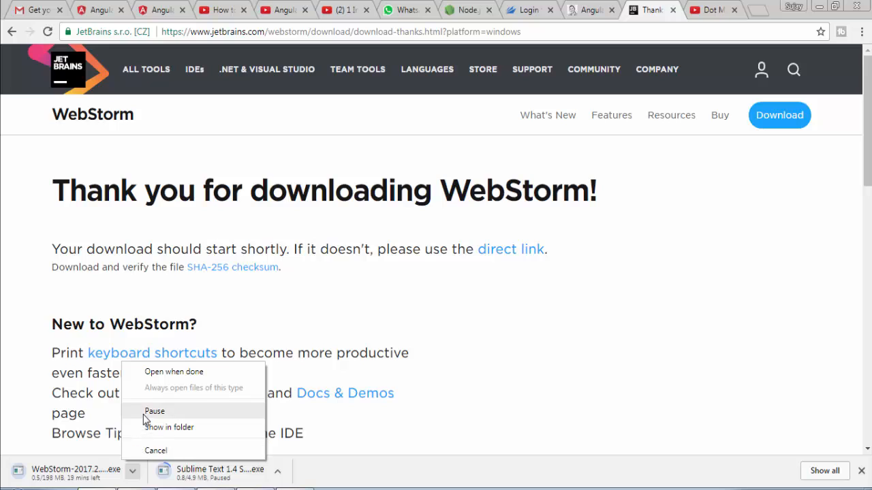
{"action": "left_click", "coordinate": [143, 412]}
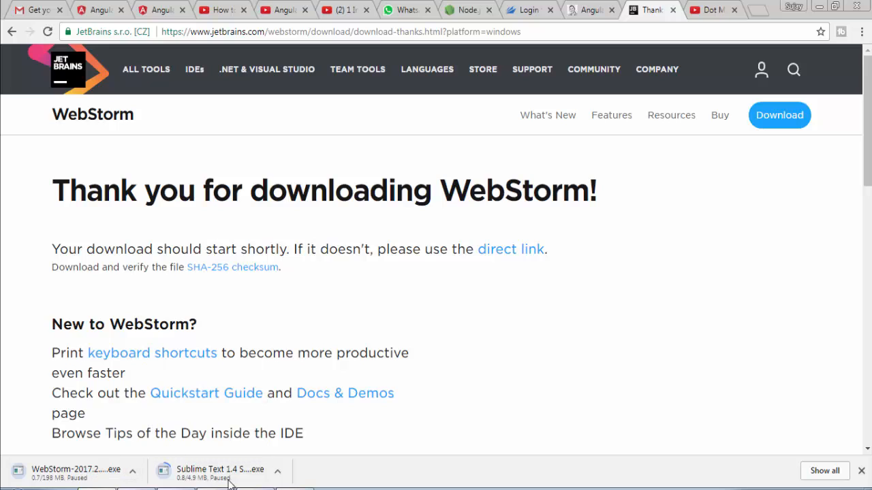
{"action": "left_click", "coordinate": [860, 470]}
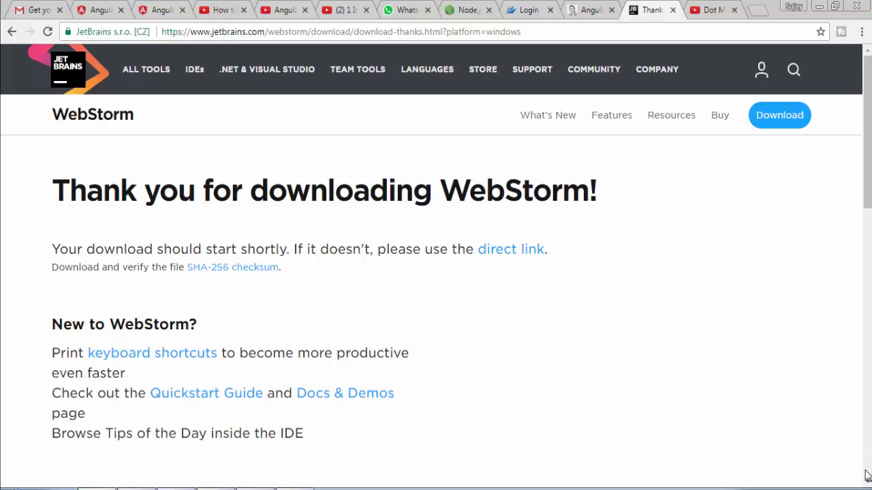
Locate the previously downloaded WebStorm-2017.2.1.exe through the browser's download list and run it
{"action": "left_click", "coordinate": [861, 32]}
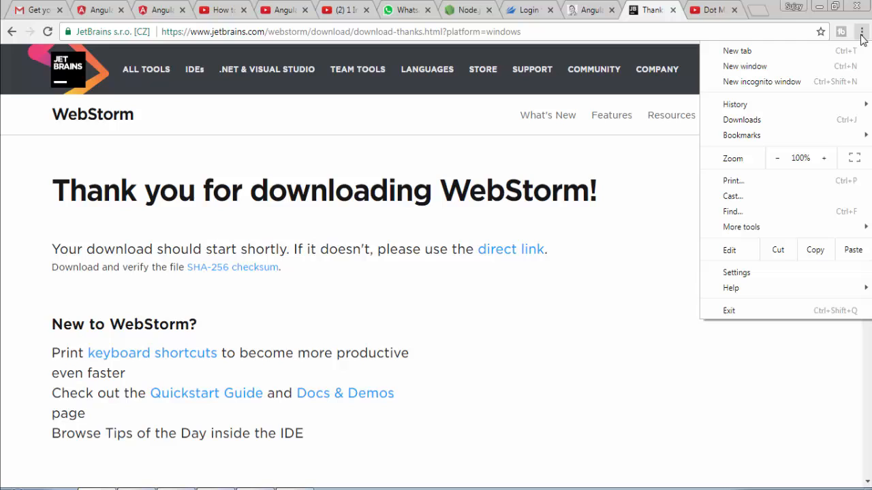
{"action": "left_click", "coordinate": [736, 120]}
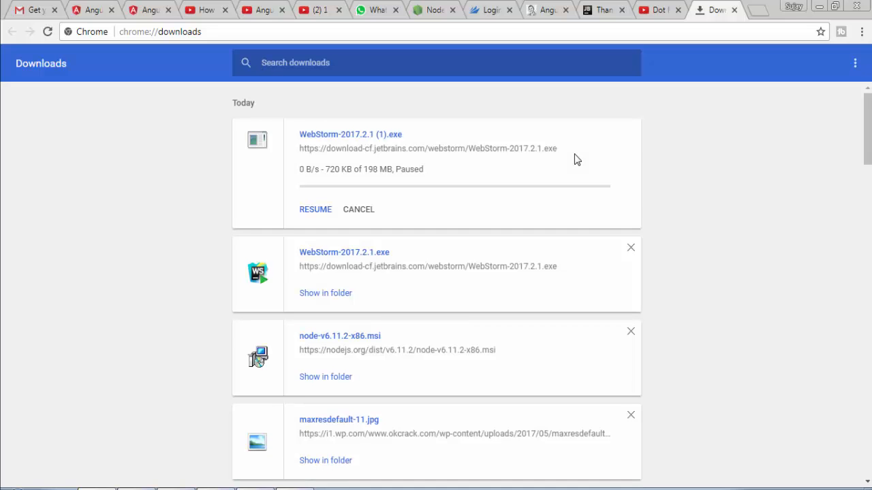
{"action": "left_click", "coordinate": [335, 294]}
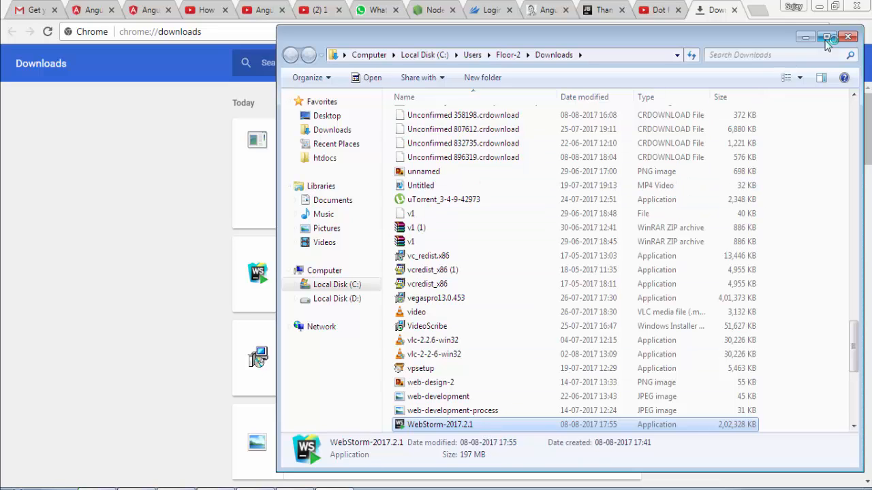
{"action": "left_click", "coordinate": [847, 36]}
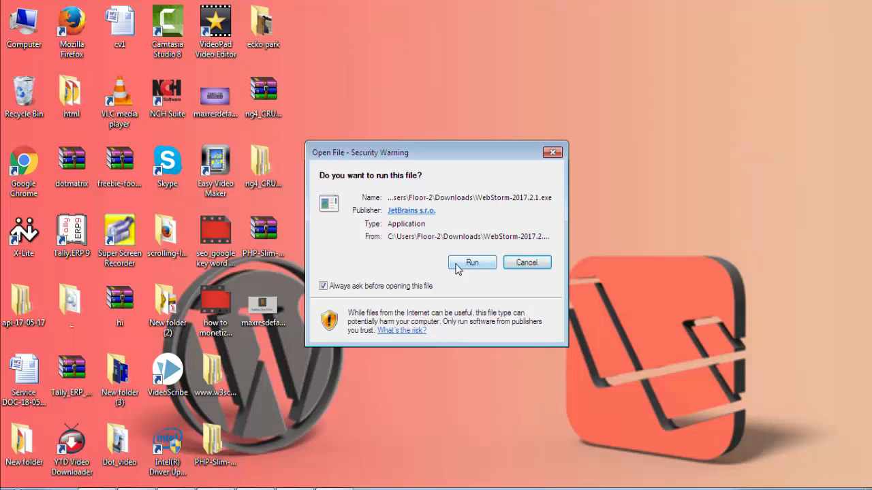
{"action": "left_click", "coordinate": [470, 263]}
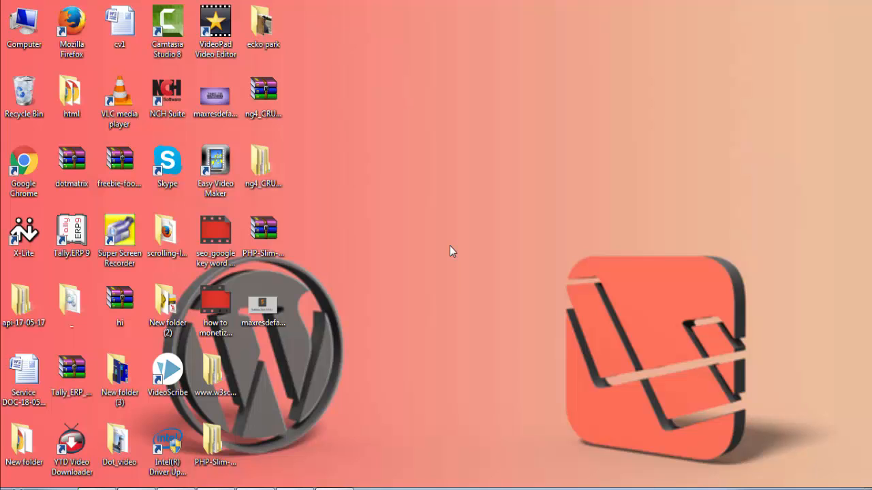
Keep the default install folder and enable file associations for .js, .css and .html
{"action": "left_click", "coordinate": [499, 362]}
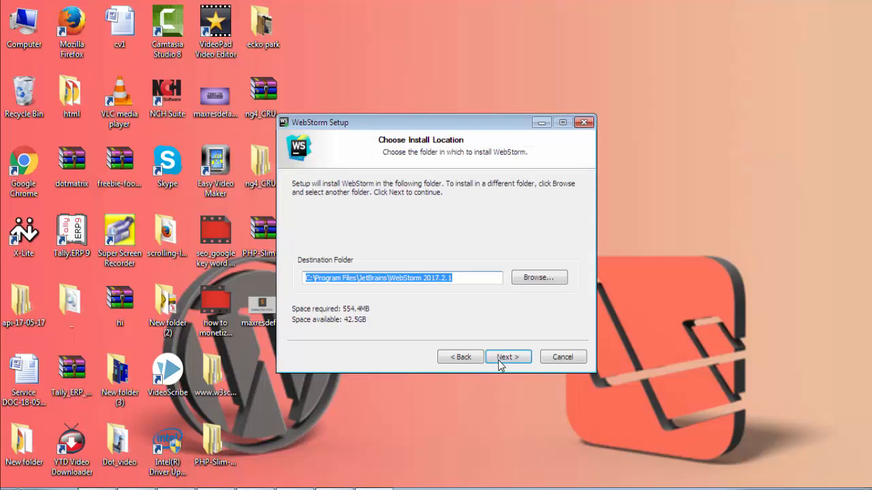
{"action": "left_click", "coordinate": [524, 359]}
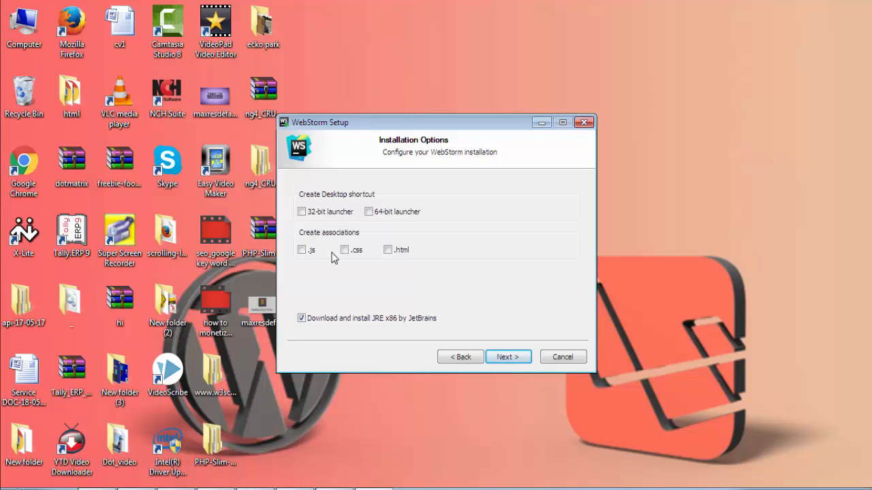
{"action": "left_click", "coordinate": [302, 251]}
{"action": "left_click", "coordinate": [348, 253]}
{"action": "left_click", "coordinate": [388, 253]}
Check the computer's system properties to find out which launcher type it needs
{"action": "right_click", "coordinate": [26, 19]}
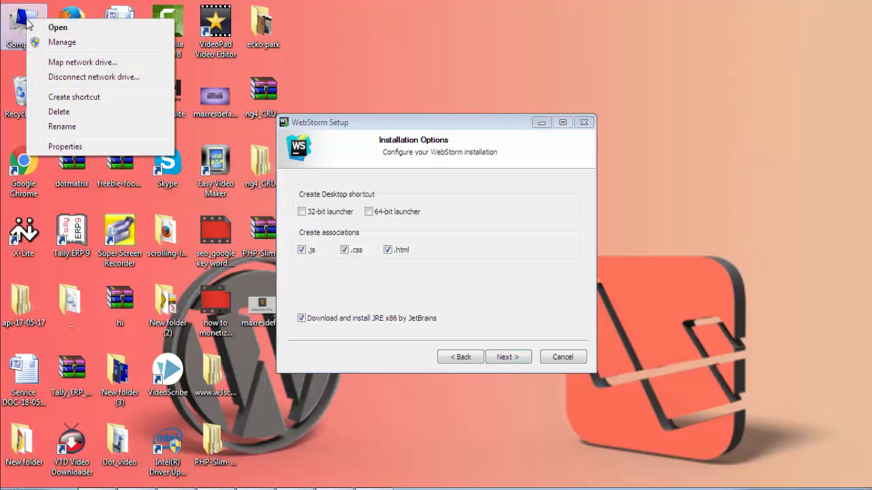
{"action": "left_click", "coordinate": [68, 146]}
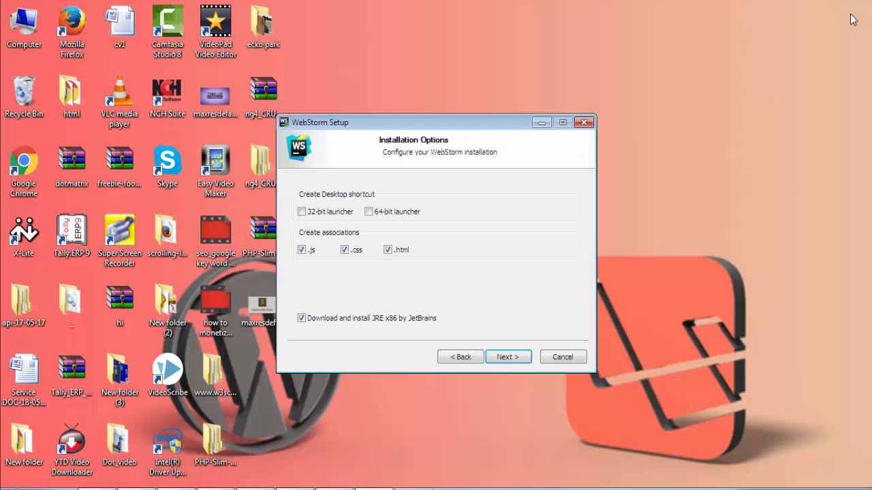
{"action": "key", "text": "alt+F4"}
Enable the 32-bit launcher desktop shortcut and start the installation with the JetBrains Start menu folder
{"action": "left_click", "coordinate": [302, 211]}
{"action": "left_click", "coordinate": [499, 360]}
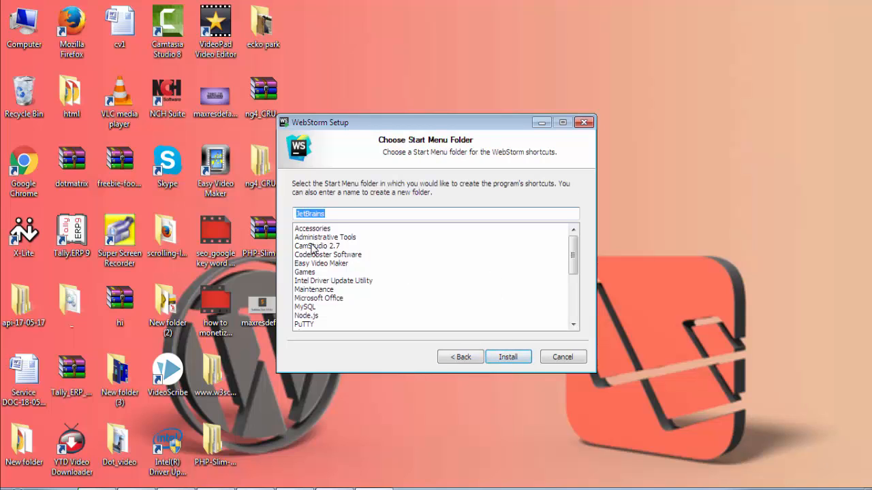
{"action": "left_click", "coordinate": [507, 357]}
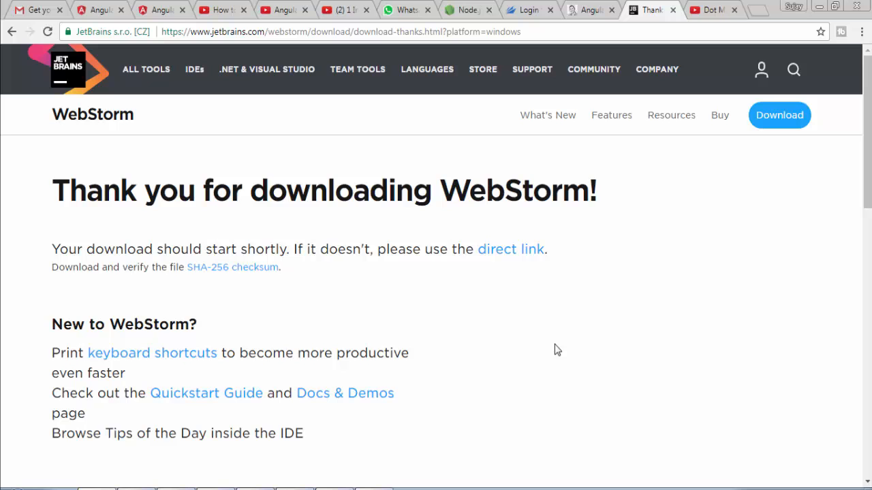
Look through the WebStorm download thank-you page, including the other JetBrains developer tools
{"action": "scroll", "coordinate": [555, 350], "scroll_direction": "down", "scroll_amount": 3}
{"action": "scroll", "coordinate": [554, 350], "scroll_direction": "up", "scroll_amount": 3}
{"action": "scroll", "coordinate": [366, 220], "scroll_direction": "down", "scroll_amount": 3}
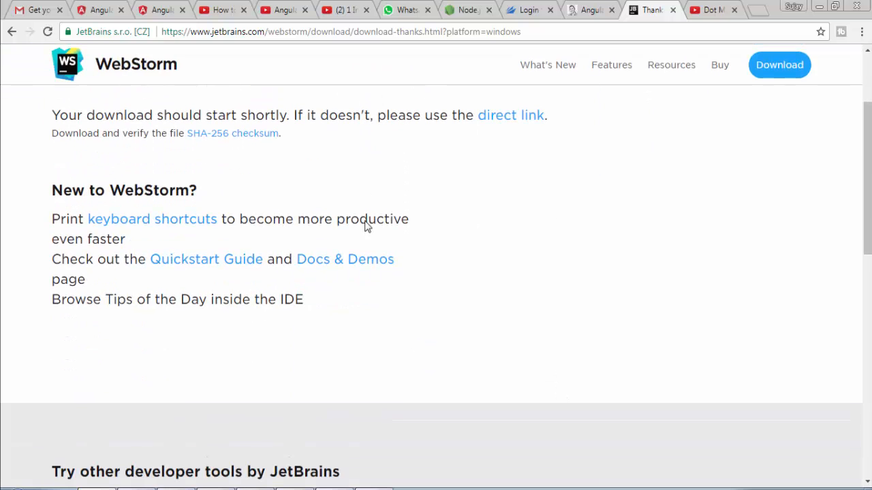
{"action": "scroll", "coordinate": [365, 224], "scroll_direction": "down", "scroll_amount": 2}
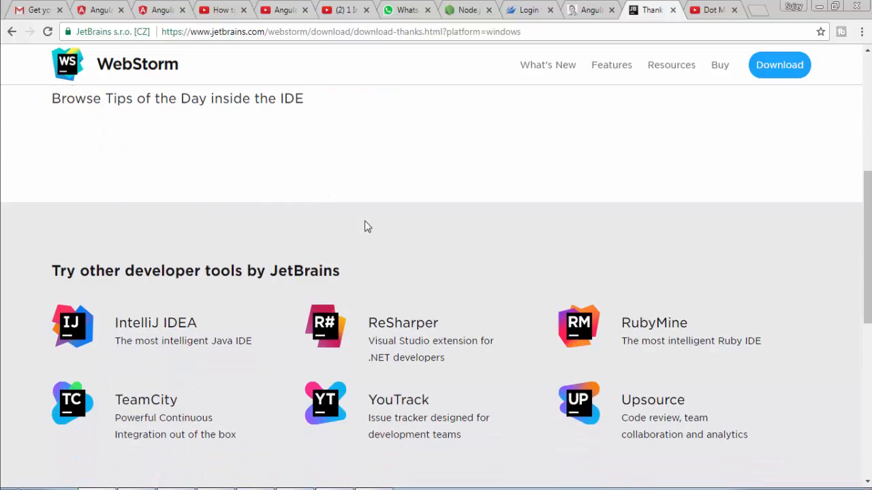
{"action": "scroll", "coordinate": [364, 223], "scroll_direction": "down", "scroll_amount": 3}
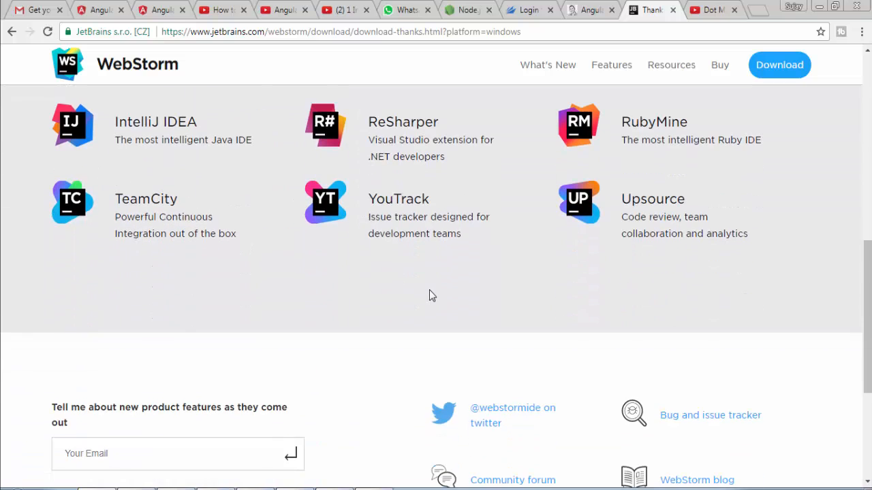
{"action": "scroll", "coordinate": [429, 290], "scroll_direction": "down", "scroll_amount": 3}
{"action": "scroll", "coordinate": [431, 294], "scroll_direction": "up", "scroll_amount": 5}
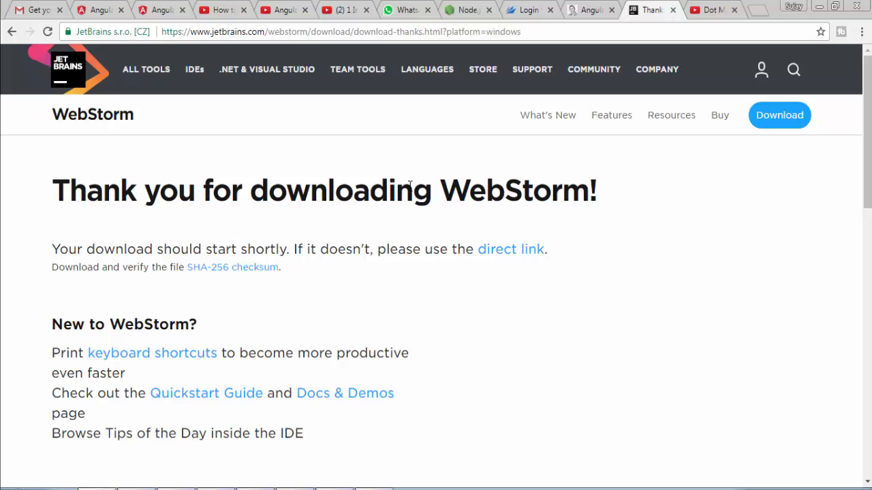
Return to the WebStorm download page and review the system requirements for Windows
{"action": "left_click", "coordinate": [11, 31]}
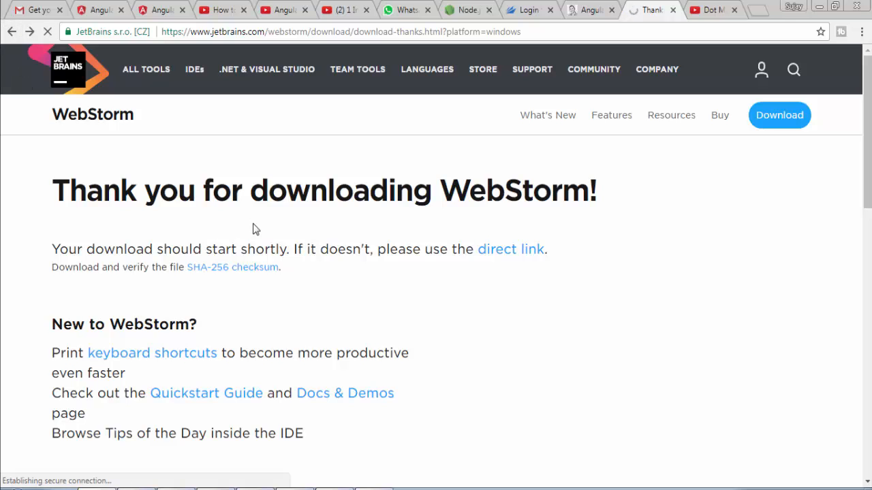
{"action": "scroll", "coordinate": [549, 257], "scroll_direction": "down", "scroll_amount": 3}
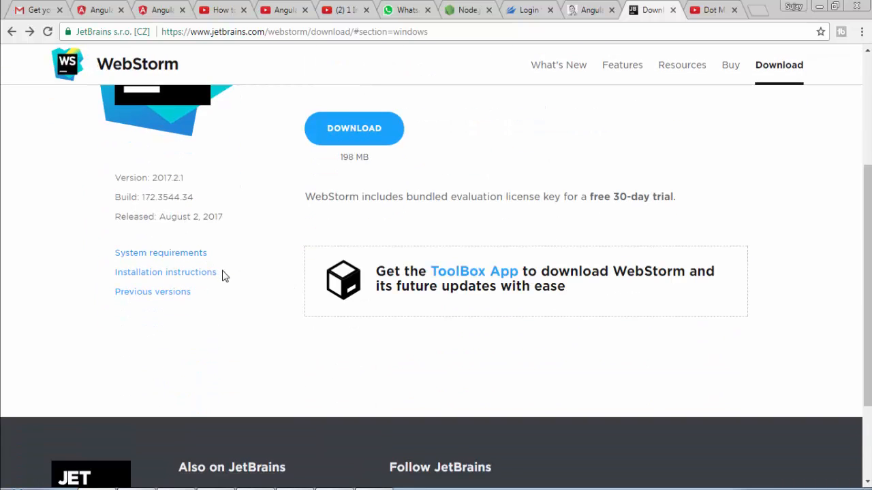
{"action": "left_click", "coordinate": [177, 255]}
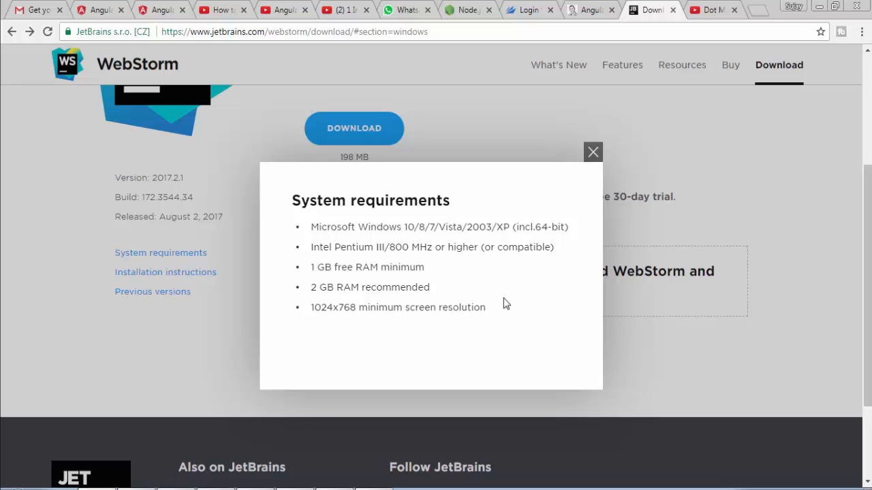
{"action": "left_click", "coordinate": [593, 153]}
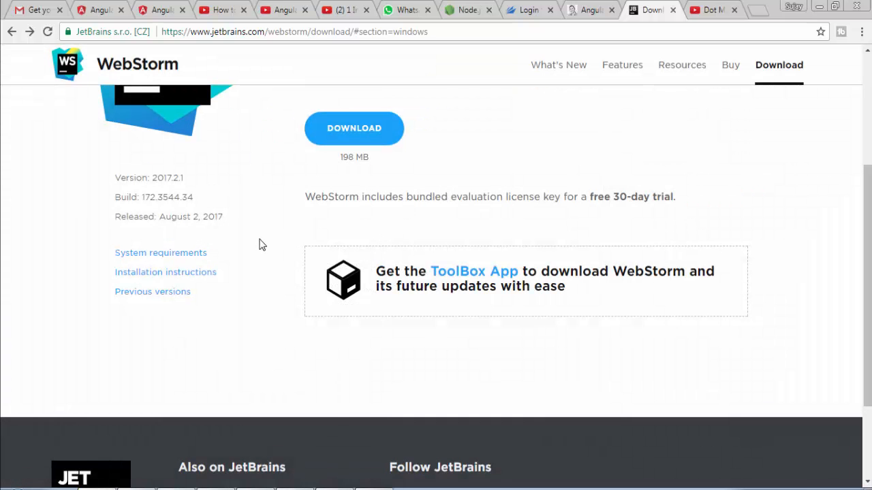
{"action": "scroll", "coordinate": [252, 246], "scroll_direction": "up", "scroll_amount": 1}
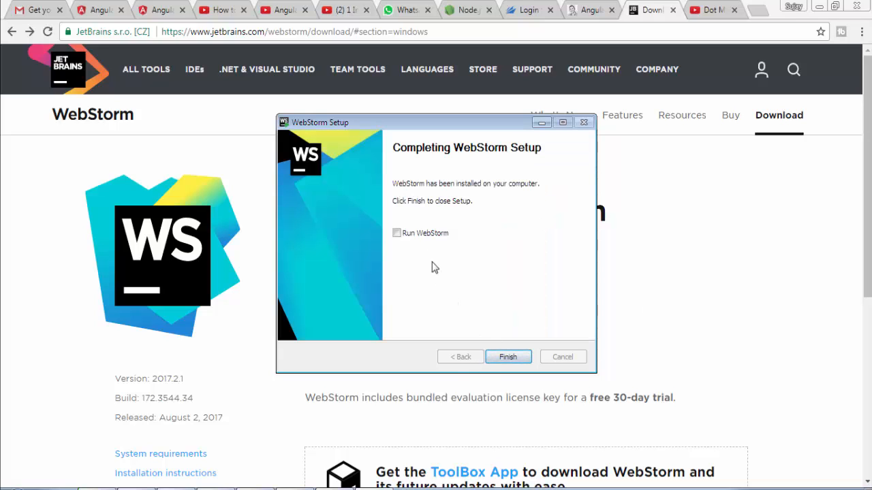
Finish the setup with Run WebStorm enabled and launch WebStorm without importing settings
{"action": "left_click", "coordinate": [396, 234]}
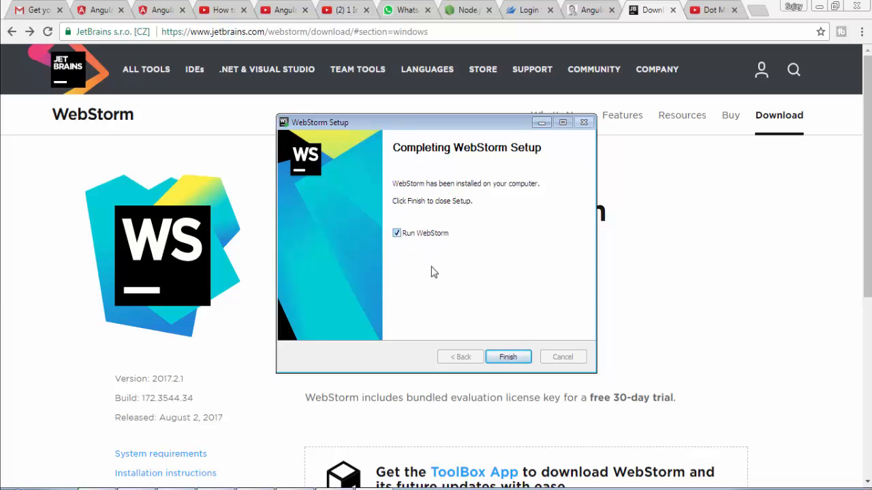
{"action": "left_click", "coordinate": [518, 358]}
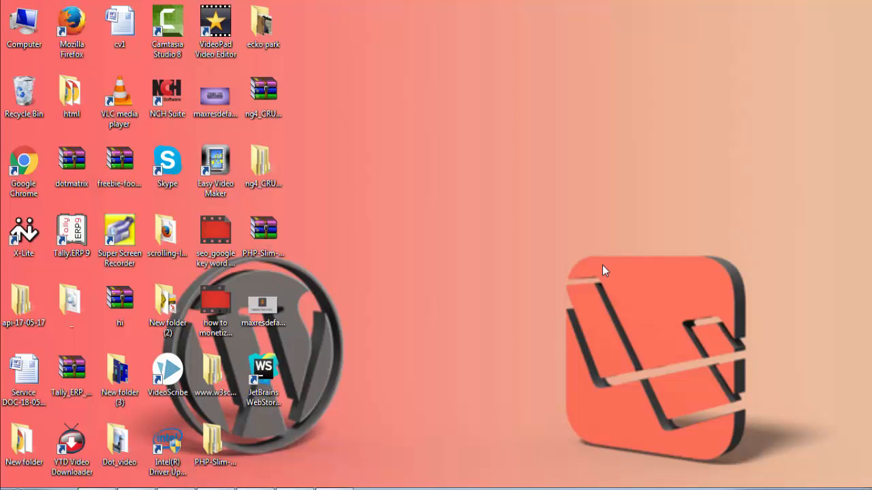
{"action": "double_click", "coordinate": [271, 361]}
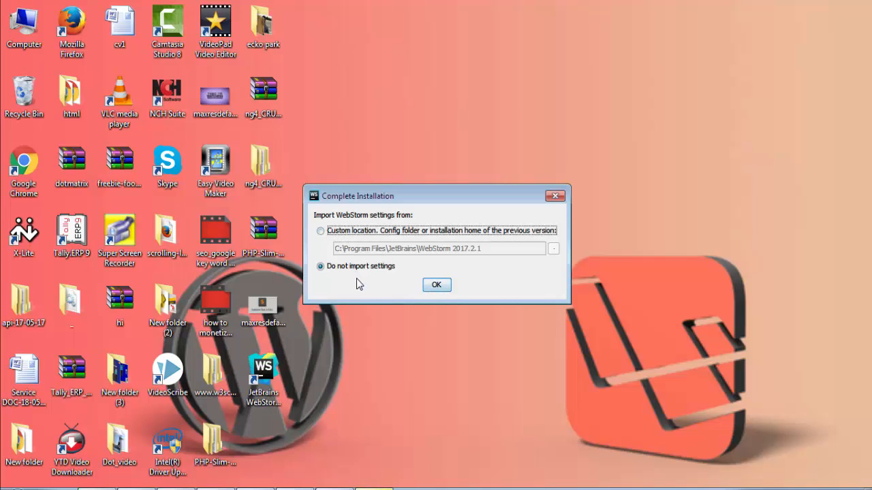
{"action": "left_click", "coordinate": [436, 285]}
{"action": "left_click", "coordinate": [437, 285]}
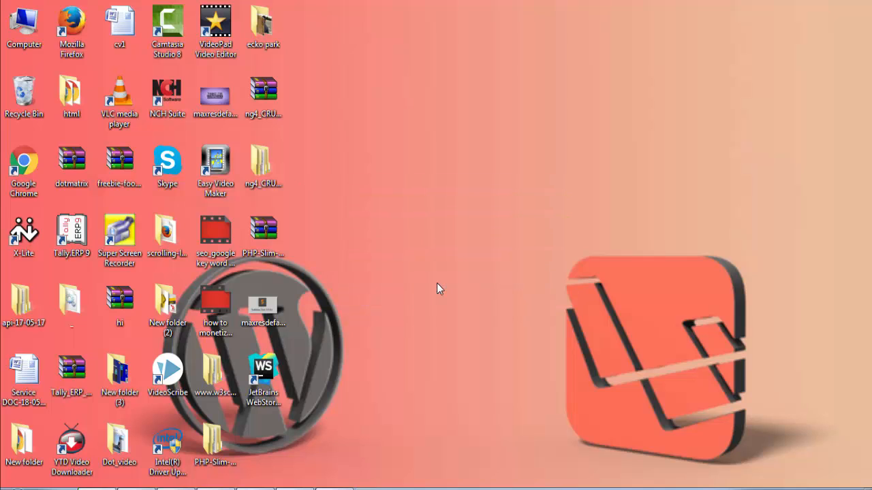
Accept the privacy policy and start the free evaluation of WebStorm under its license agreement
{"action": "scroll", "coordinate": [479, 293], "scroll_direction": "down", "scroll_amount": 15}
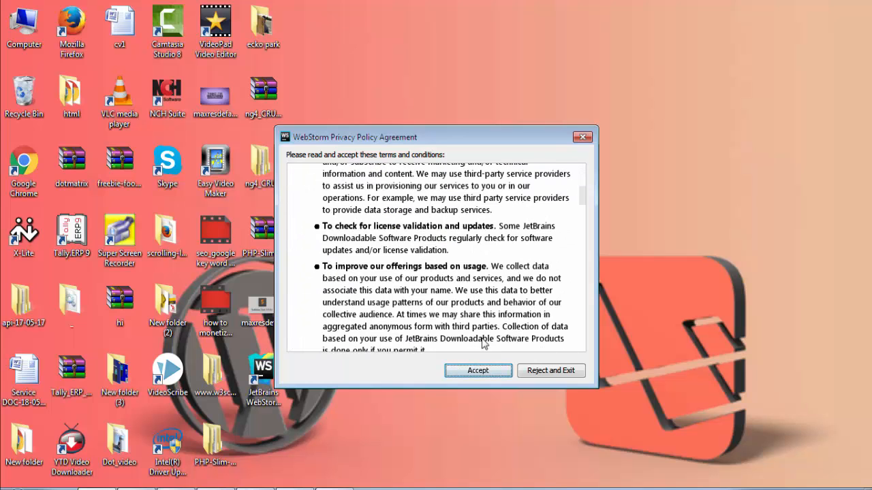
{"action": "left_click", "coordinate": [491, 374]}
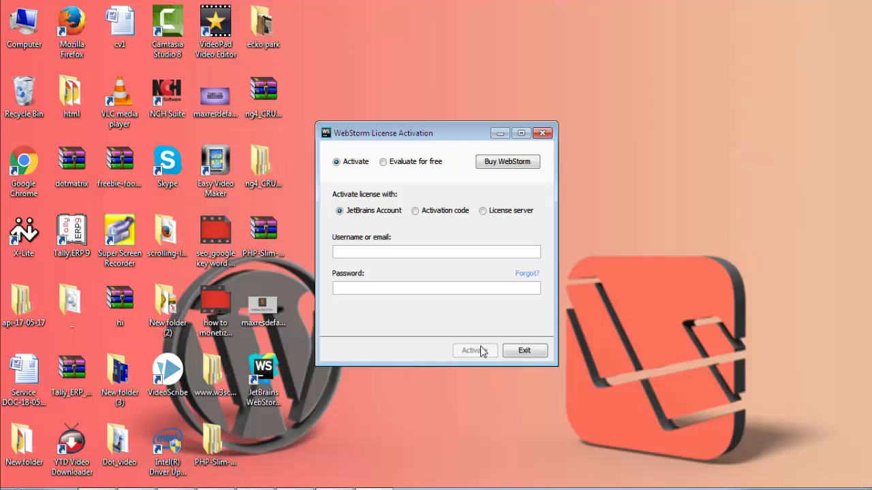
{"action": "left_click", "coordinate": [390, 162]}
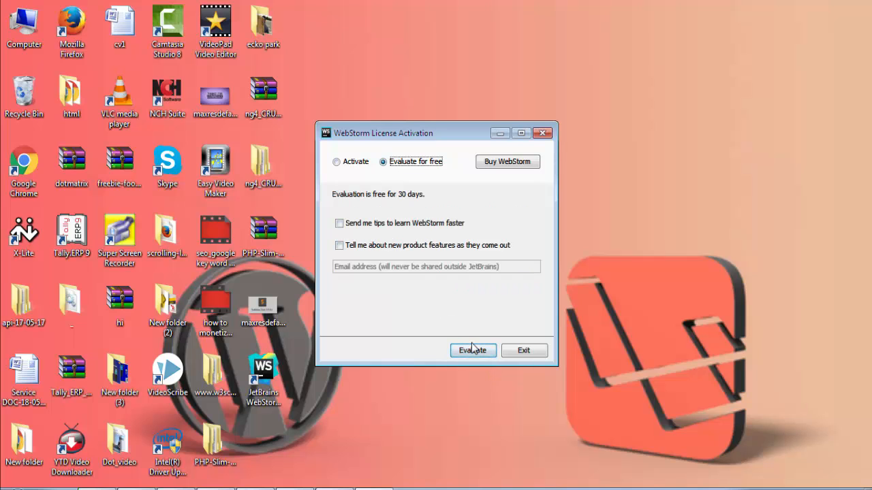
{"action": "left_click", "coordinate": [473, 349]}
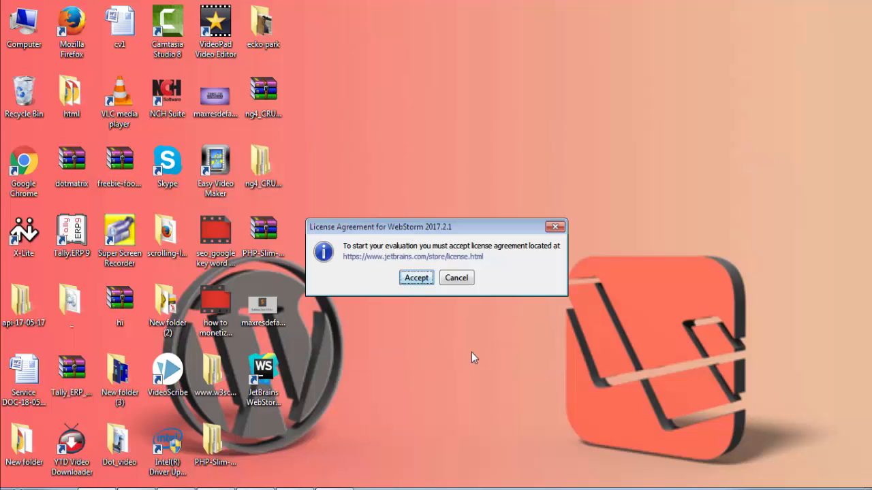
{"action": "left_click", "coordinate": [422, 279]}
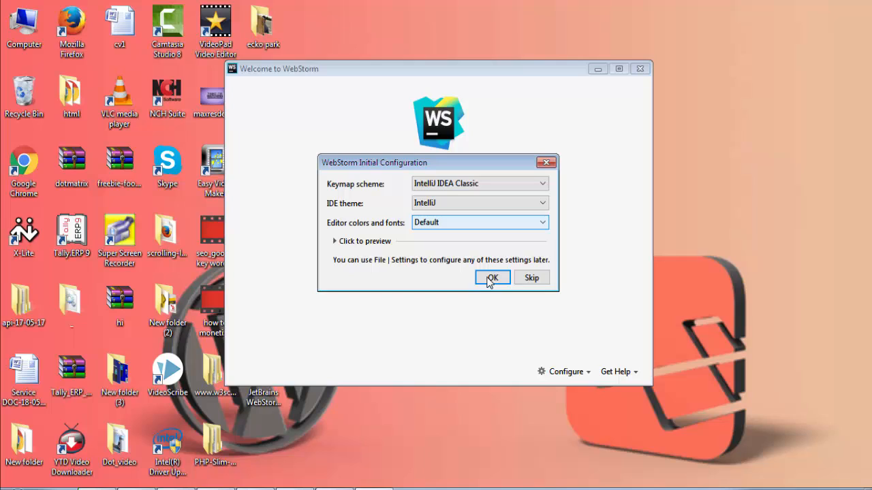
Skip the initial configuration and choose the C:\Users\Floor-2 folder to open as a project
{"action": "left_click", "coordinate": [545, 283]}
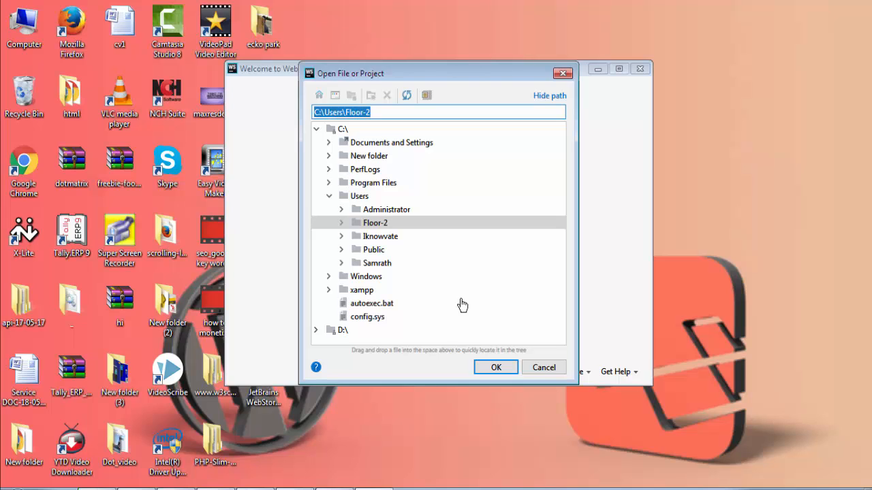
{"action": "left_click", "coordinate": [492, 368]}
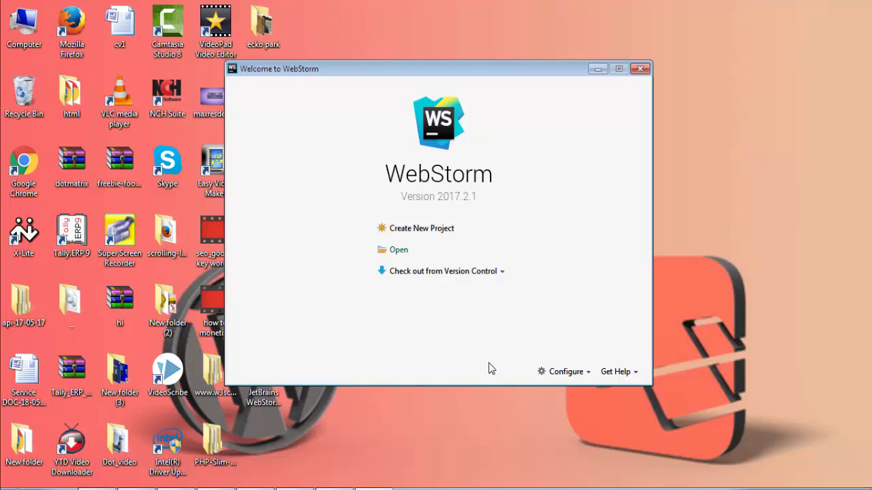